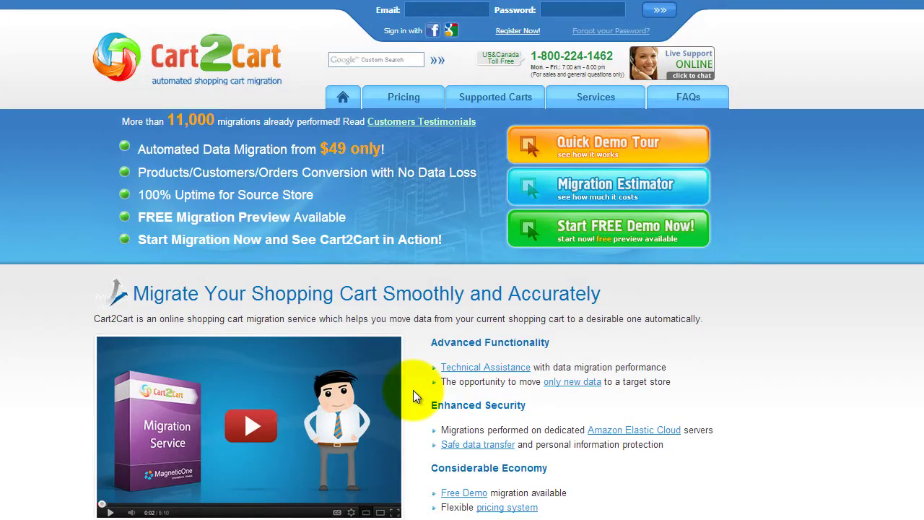
- Sign up with the account e-mail, first name, last name and password, and accept the Terms Of Service
click(517, 30)
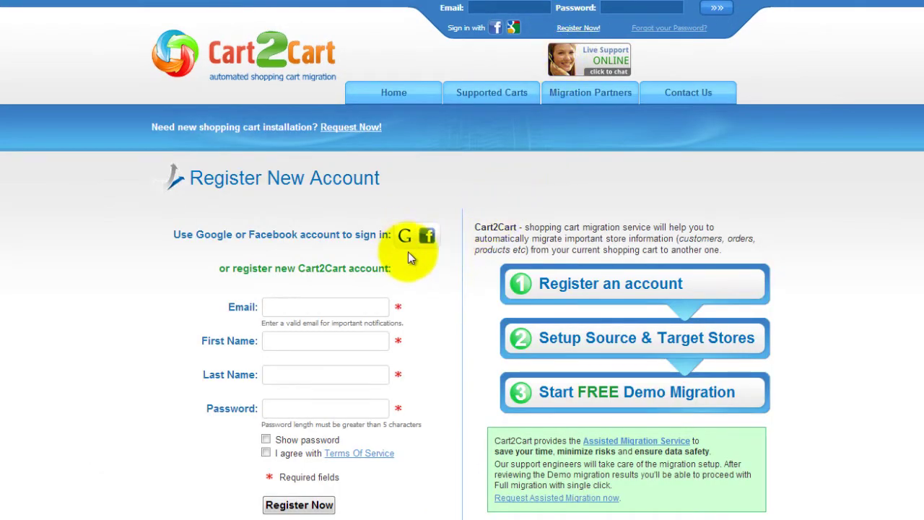
click(378, 306)
text(you)
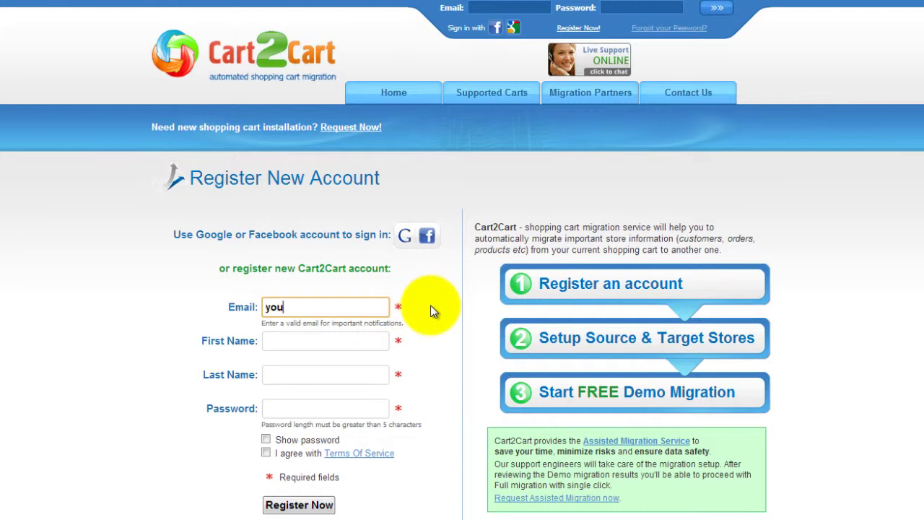
text(remail@mail.com)
key(Tab)
text(Your Name)
key(Tab)
text(Your Last Name)
key(Tab)
text(123456789)
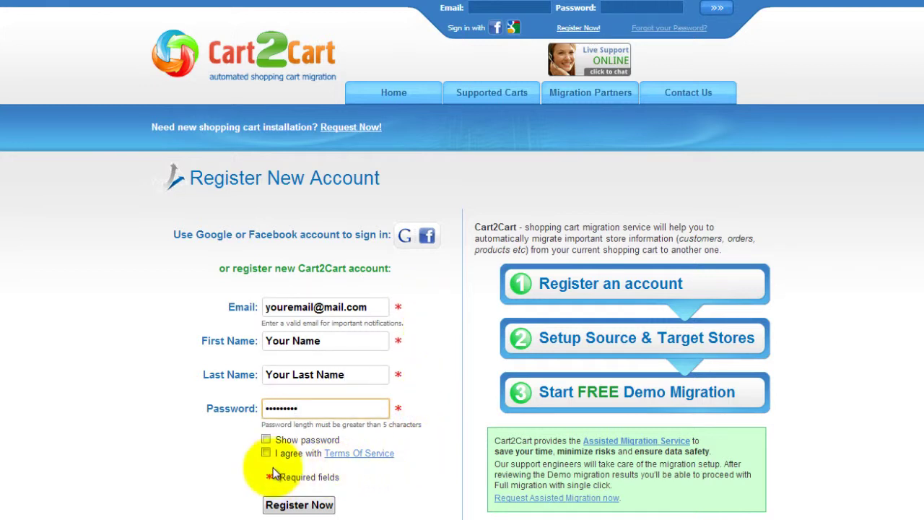
click(266, 452)
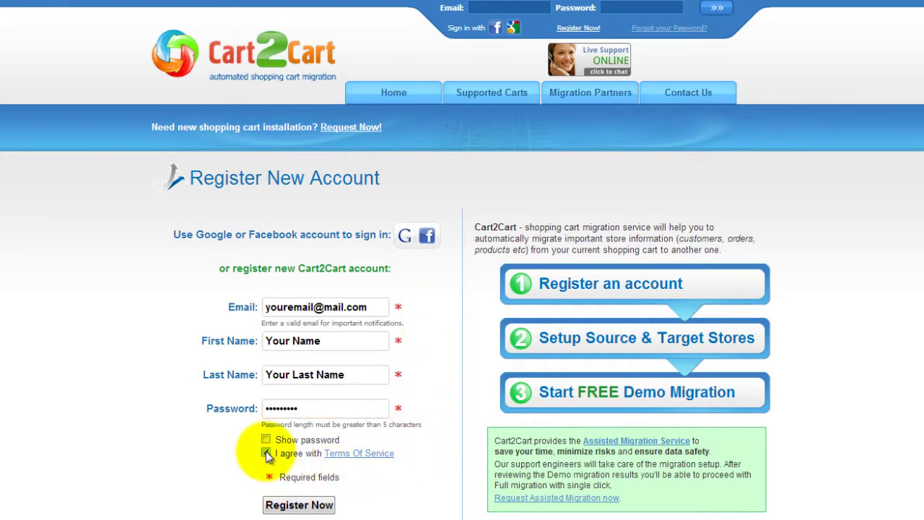
click(296, 506)
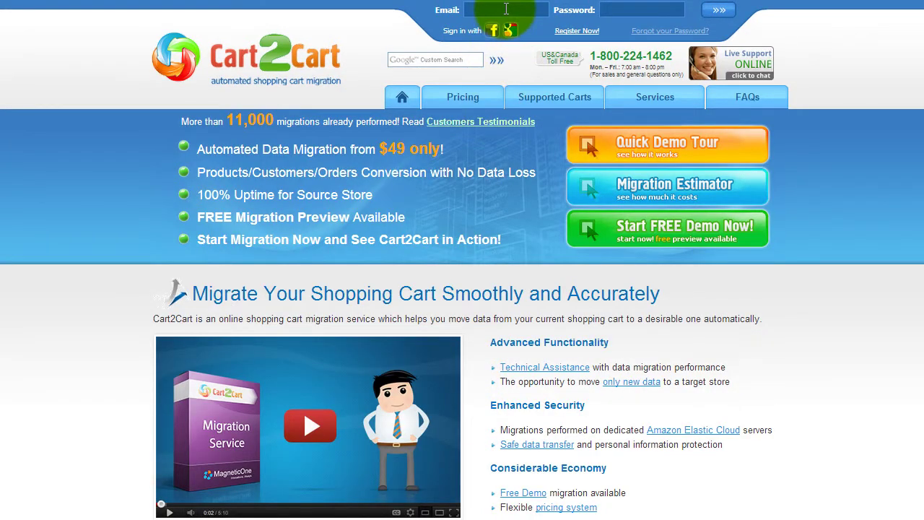
- Log in with the account e-mail and password, then start a new migration from My Migrations
click(506, 8)
text(youremail@mail.com)
key(Tab)
text(password1)
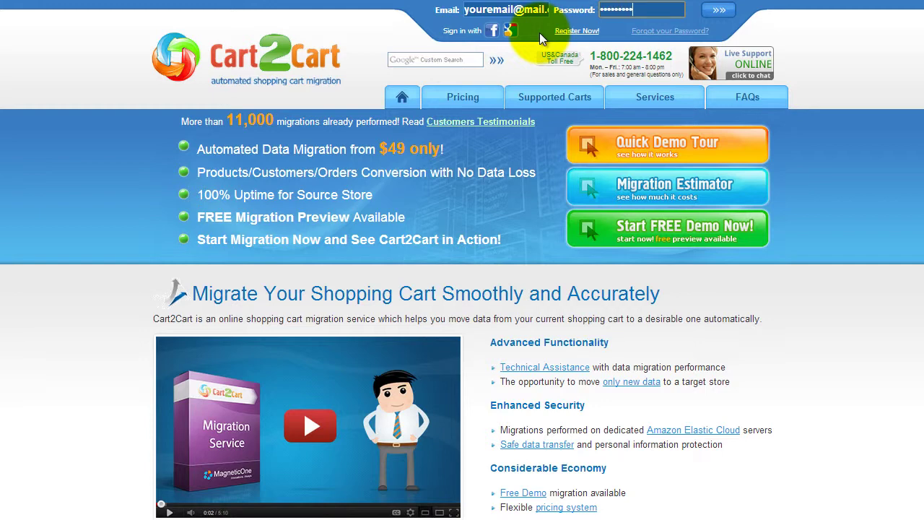
click(718, 10)
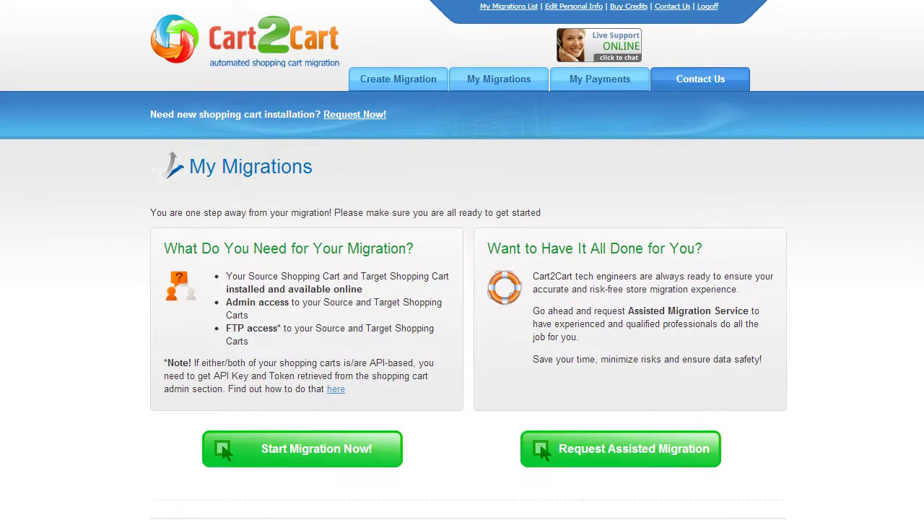
scroll(463, 289, down, 2)
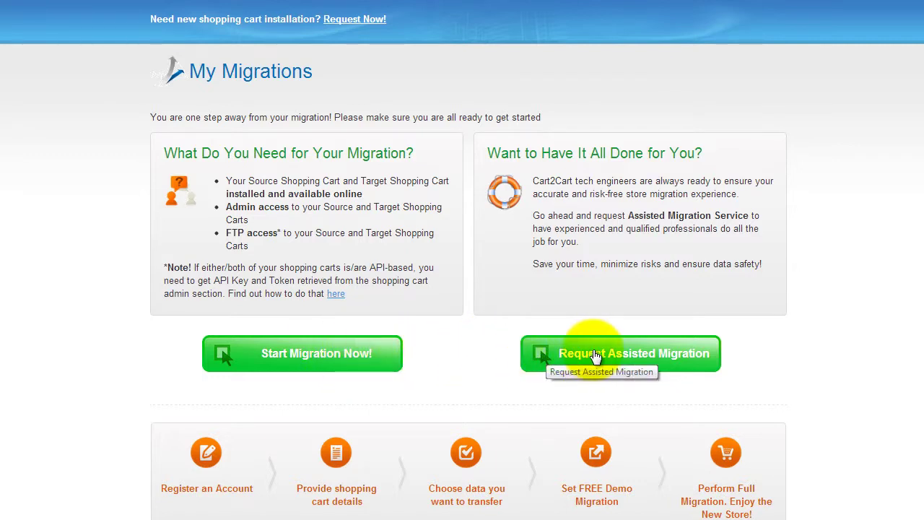
click(349, 354)
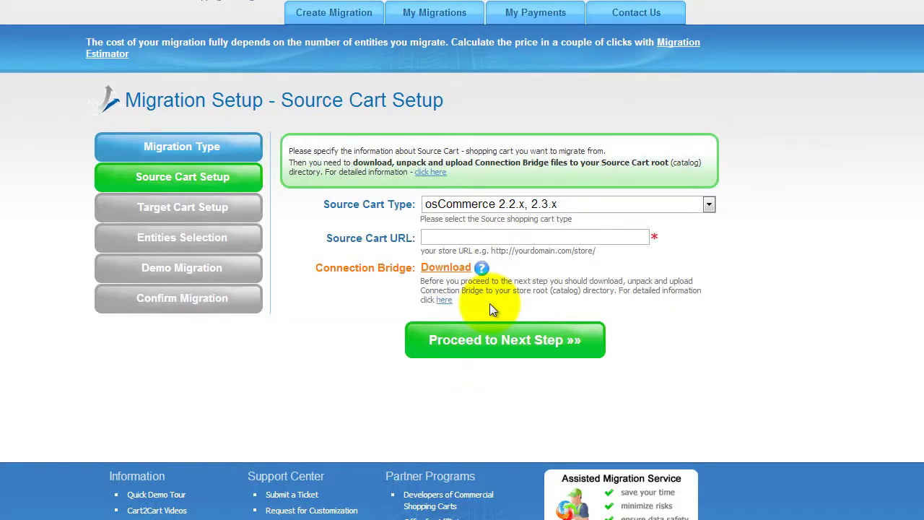
- Choose VirtueMart 2.0.x with URL yourvirtuemartstore.com and review the Connection Bridge help
click(710, 205)
drag(707, 298, 711, 366)
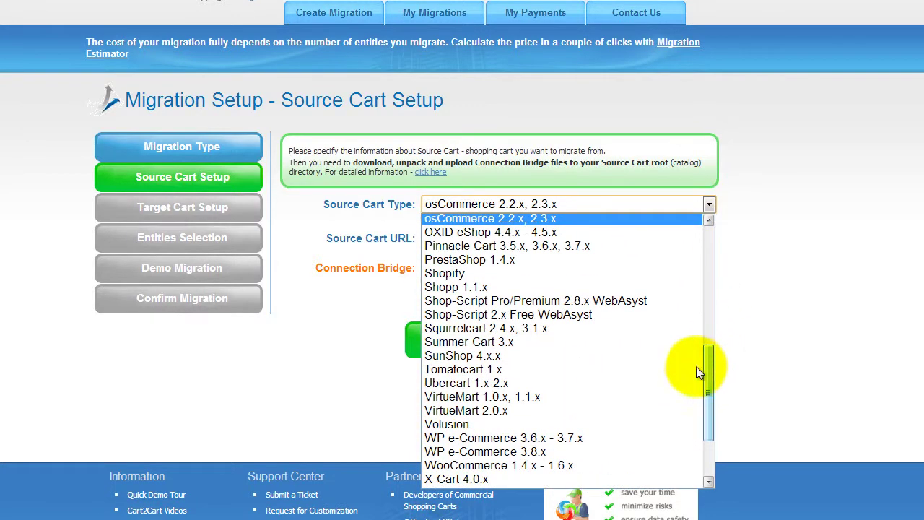
click(635, 409)
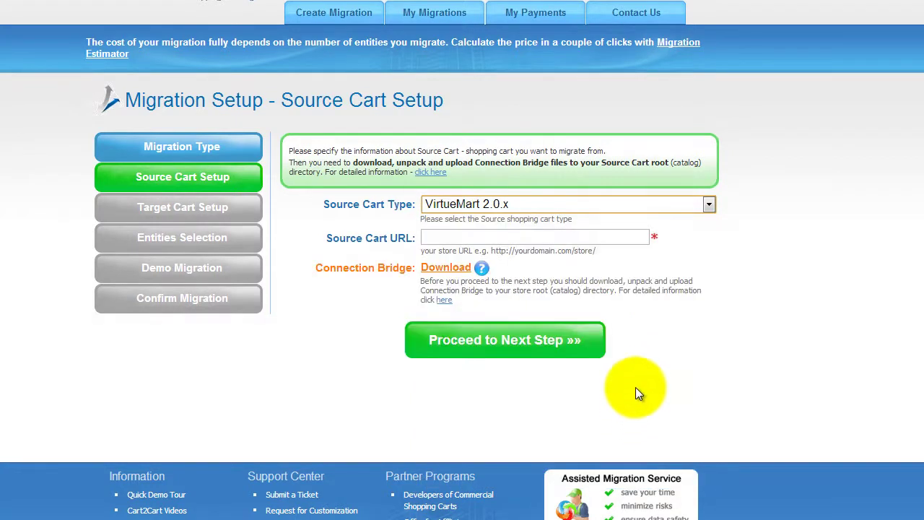
click(594, 237)
text(yourvirtuemartstore.com)
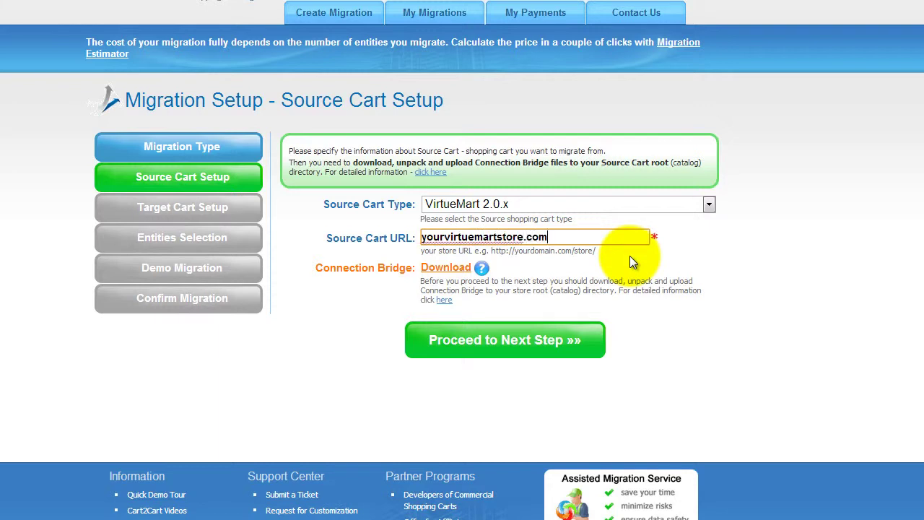
click(445, 300)
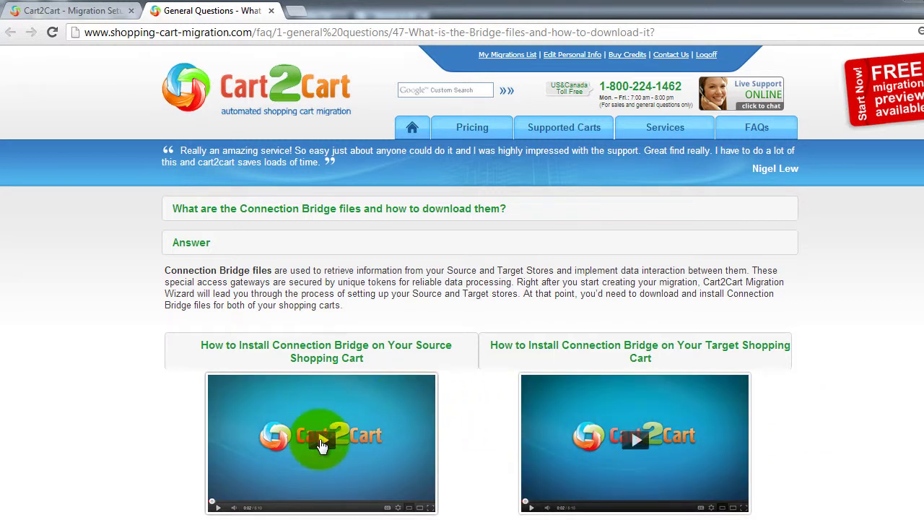
click(54, 20)
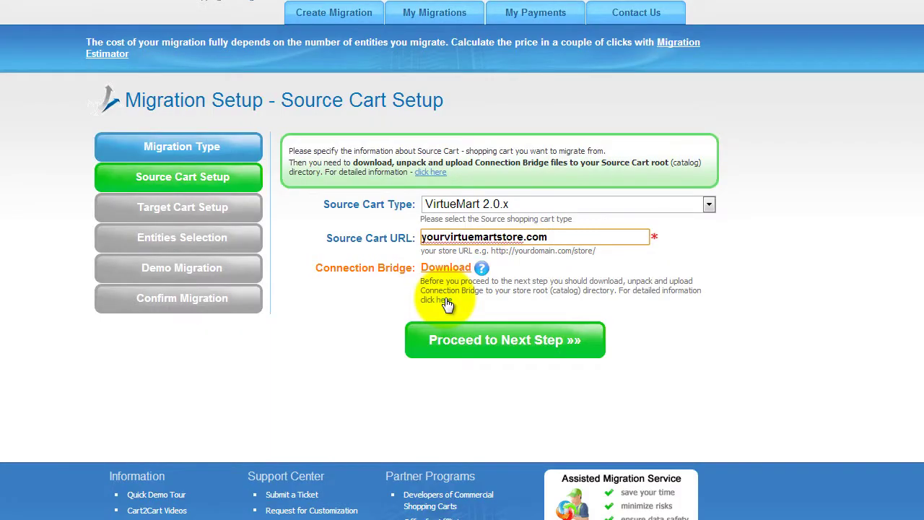
- Choose Magento 1.1.x-1.7.x CE, 1.6.x-1.12.x EE as the target cart at yourmagentostore.com
click(610, 393)
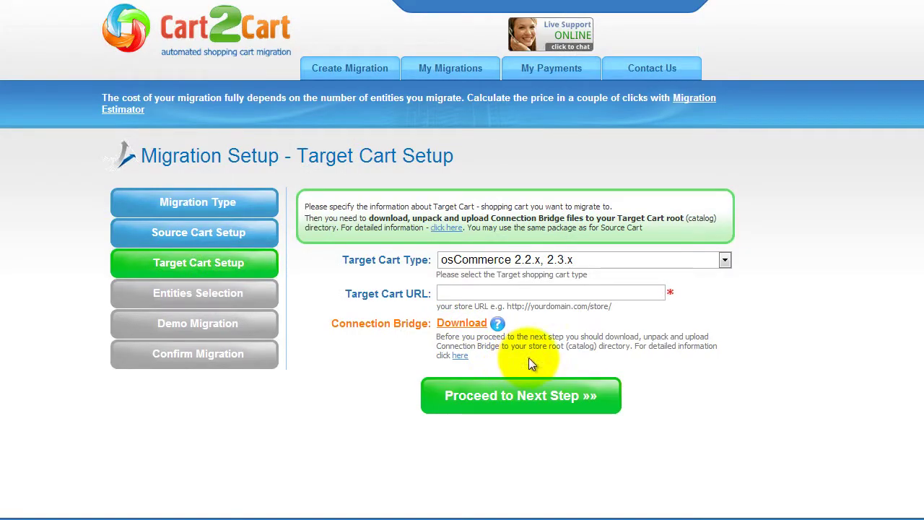
click(725, 261)
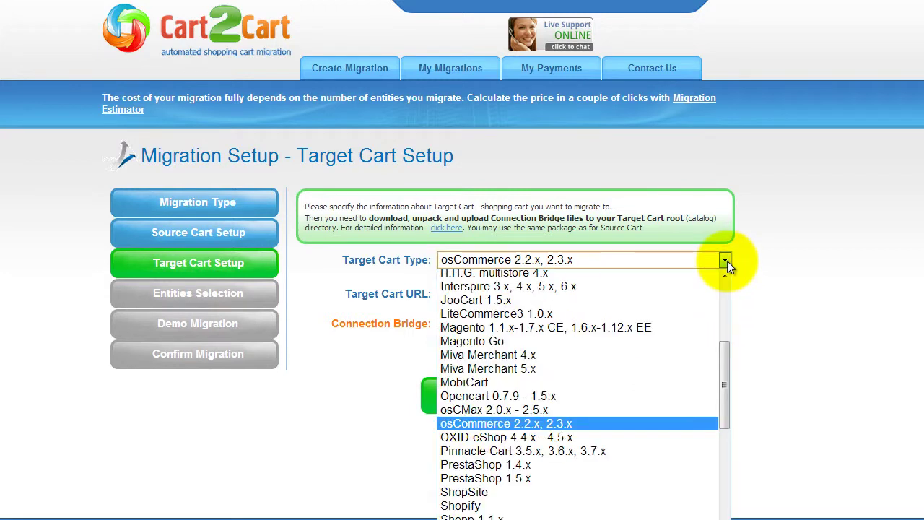
click(669, 331)
click(637, 291)
text(yourmagentostore.com)
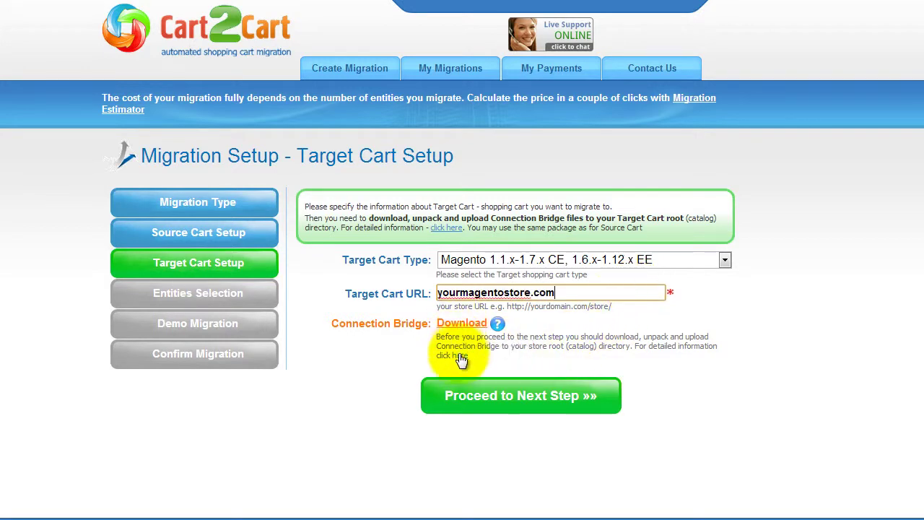
click(496, 397)
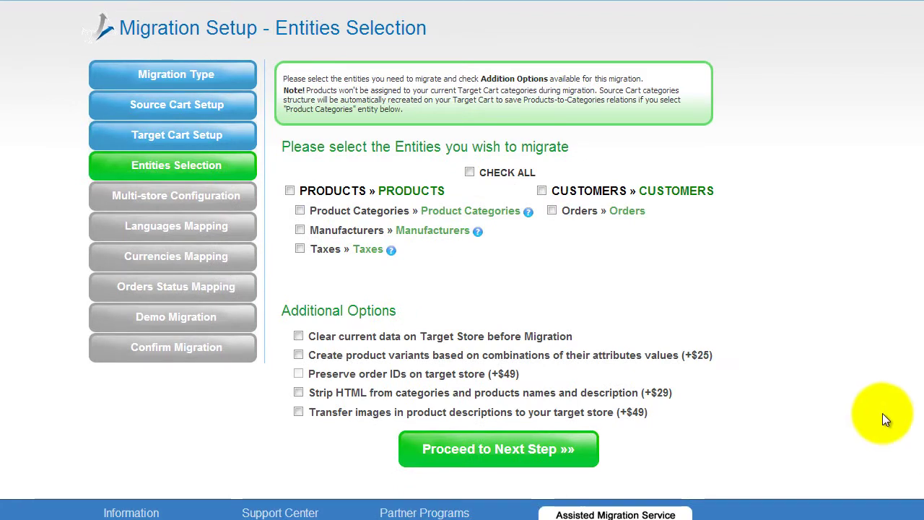
- Select every entity for migration with CHECK ALL
click(299, 211)
click(299, 249)
click(542, 191)
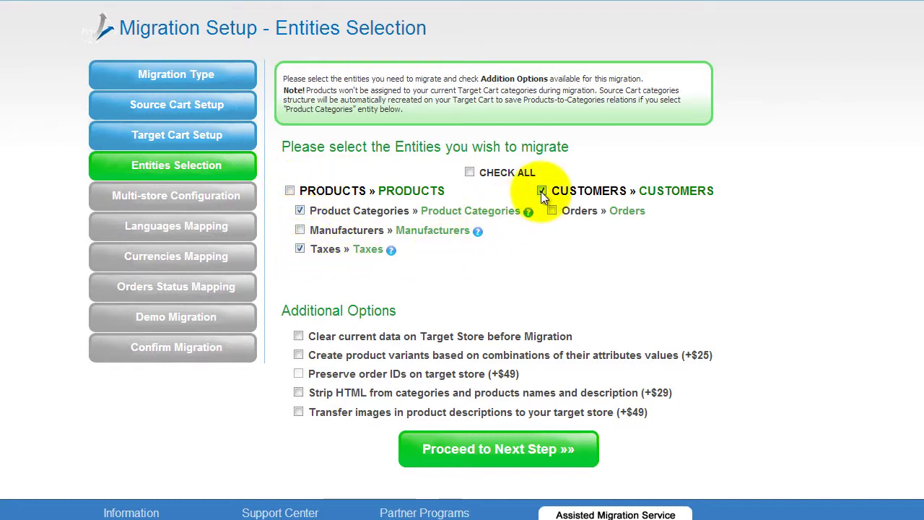
click(470, 173)
click(470, 173)
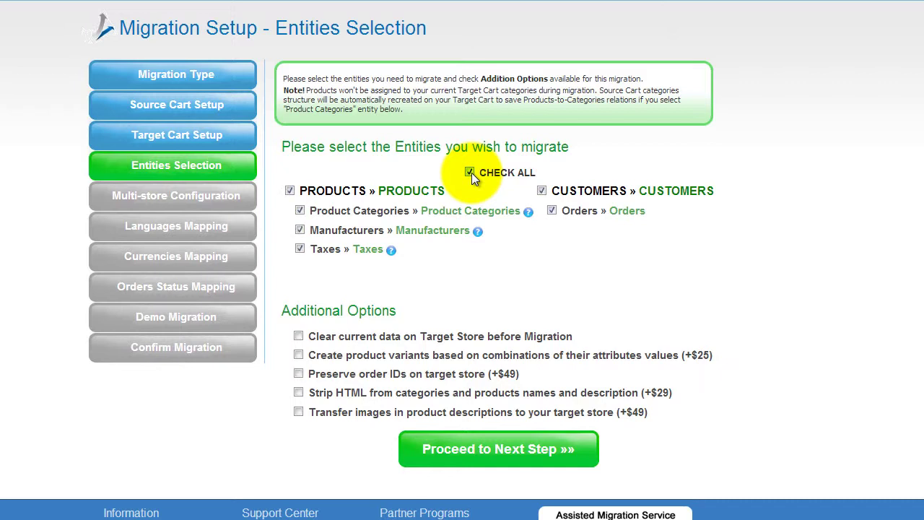
- Leave all Additional Options unticked, including clearing target data, variants, order IDs, HTML stripping and description images
click(297, 336)
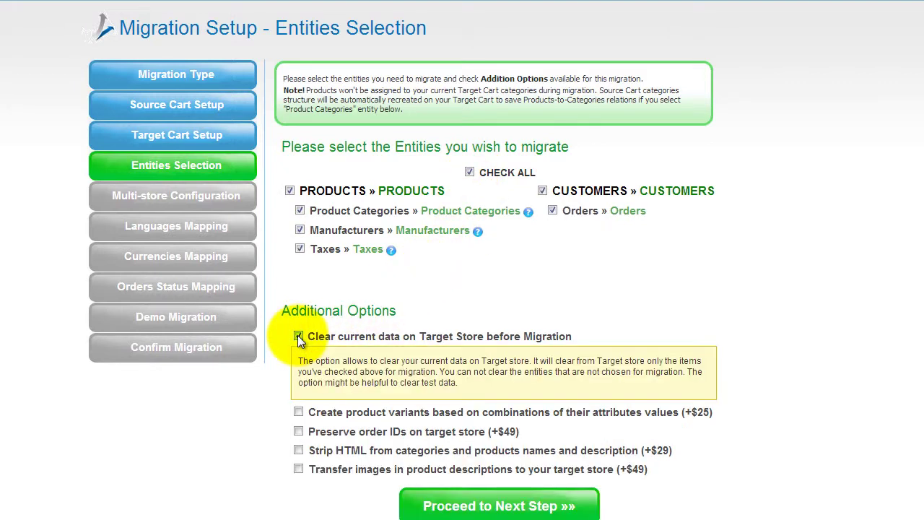
click(296, 337)
click(298, 356)
click(298, 356)
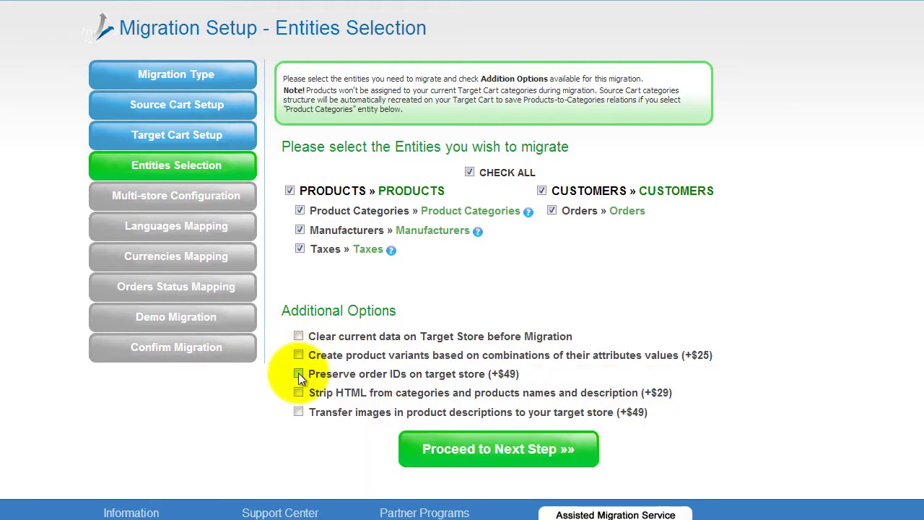
click(298, 371)
click(298, 430)
click(298, 336)
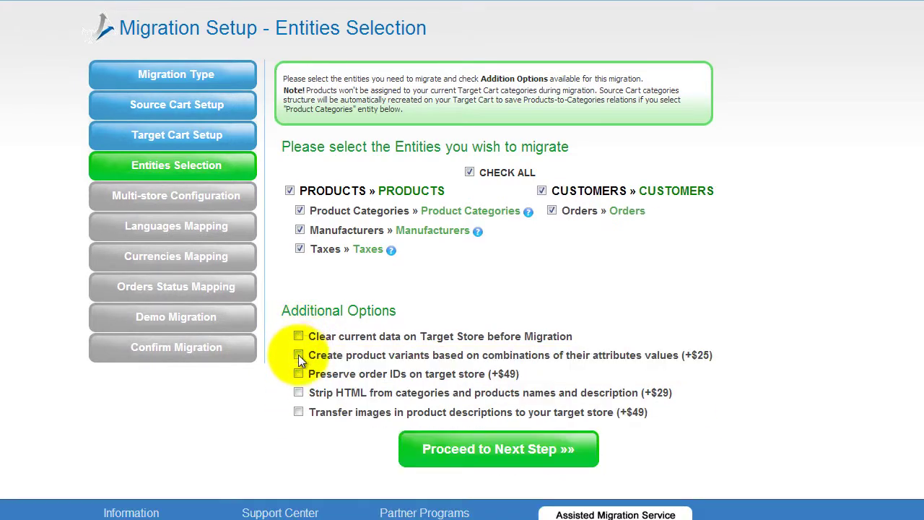
click(298, 391)
click(298, 391)
click(299, 412)
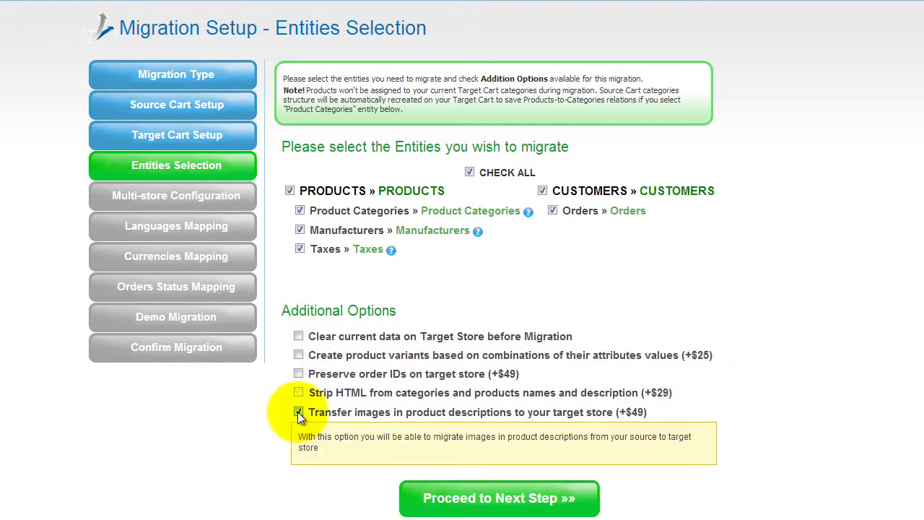
click(298, 412)
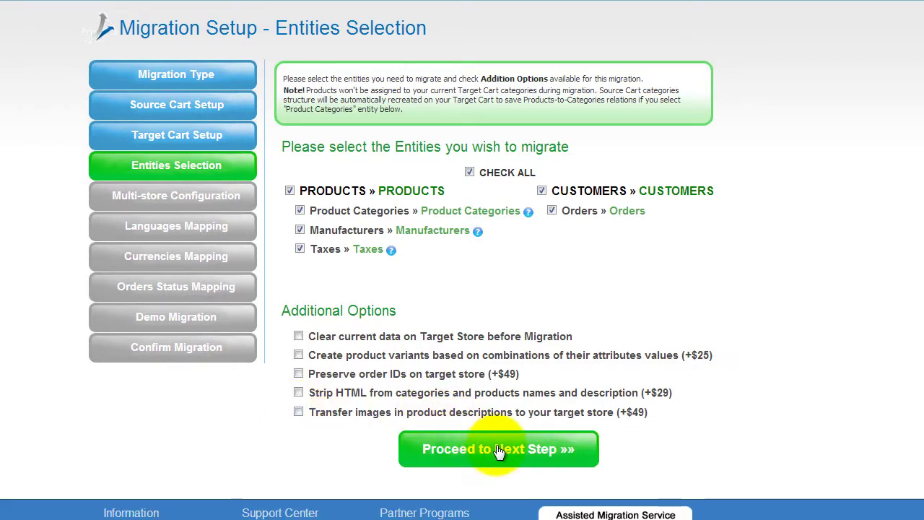
click(501, 450)
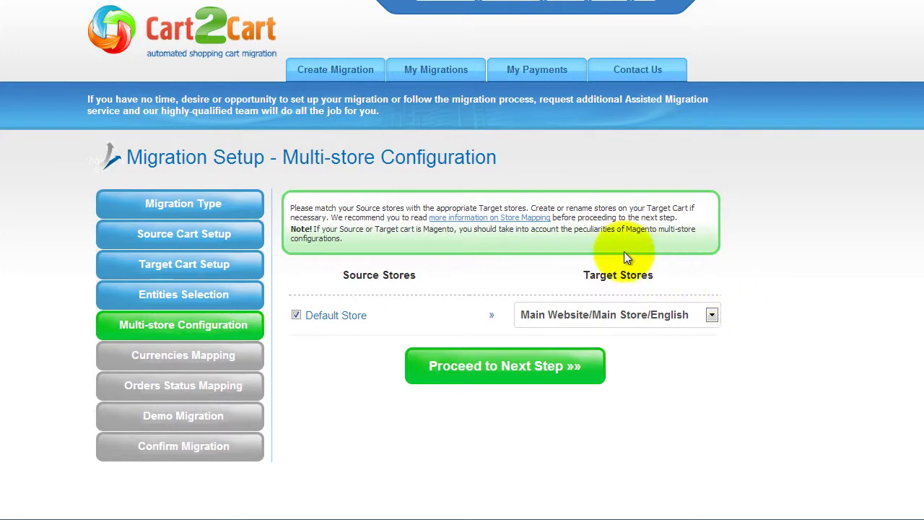
- Map Default Store to the Main Website/Main Store/English target store view
click(495, 218)
scroll(463, 260, down, 3)
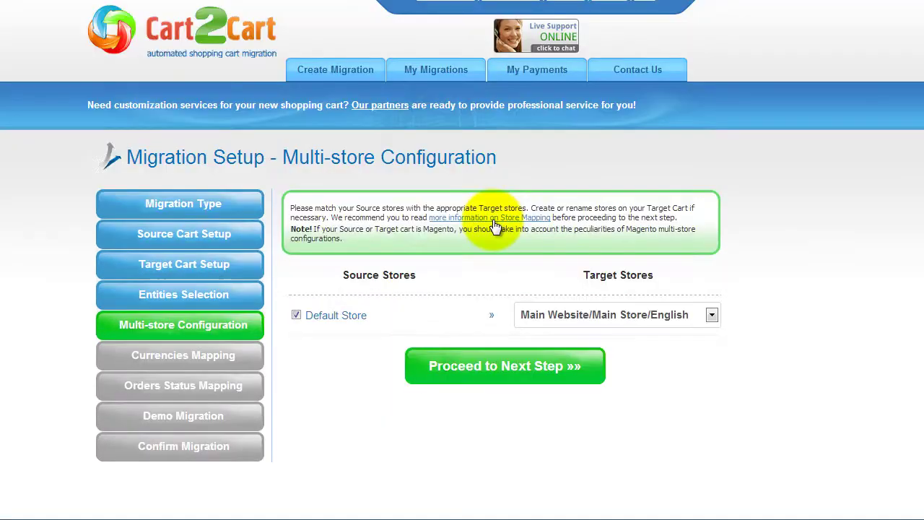
click(710, 312)
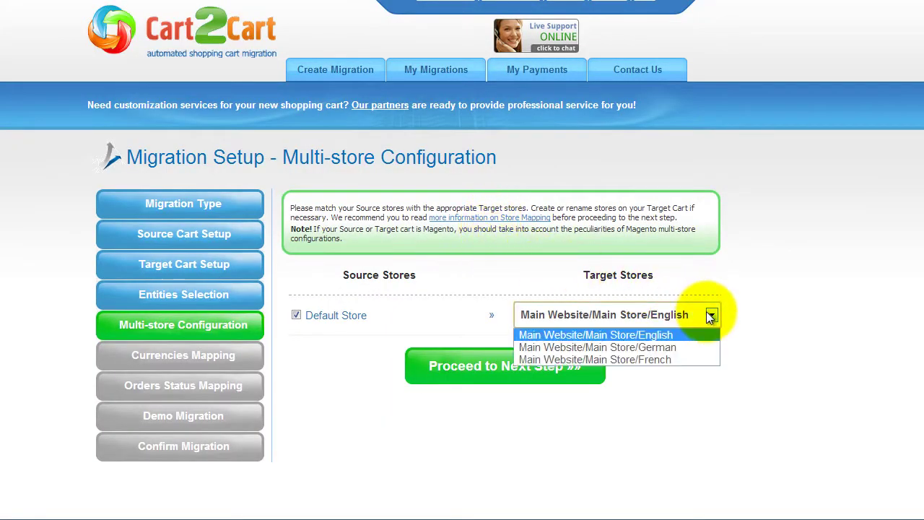
click(701, 335)
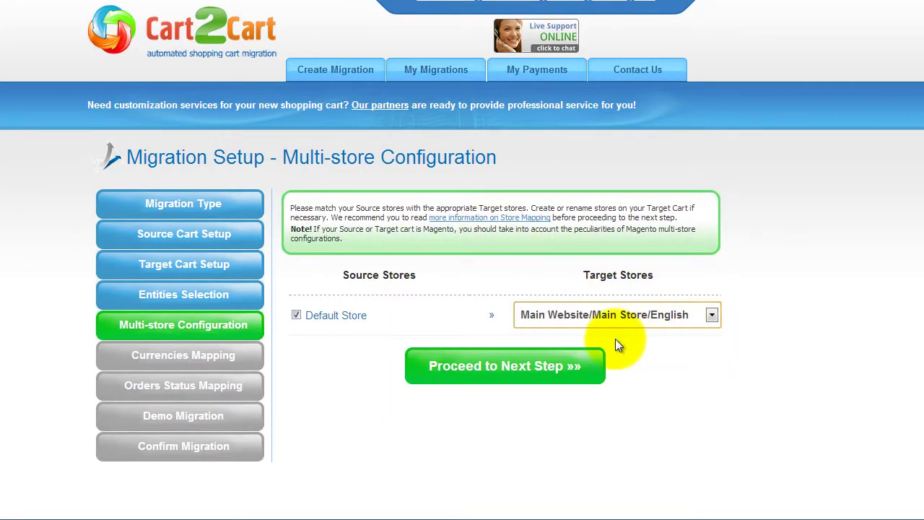
click(504, 366)
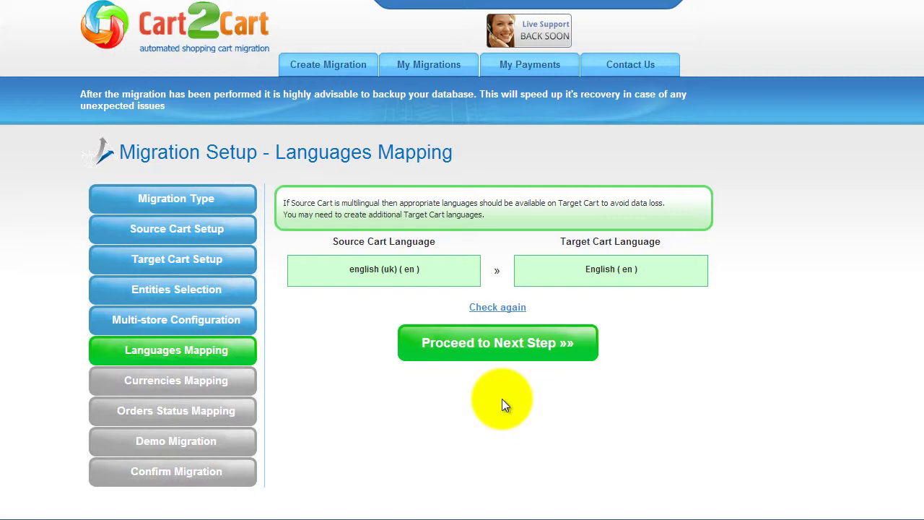
- Keep english (uk) mapped to English (en) and Default Currency mapped to US Dollar
click(502, 344)
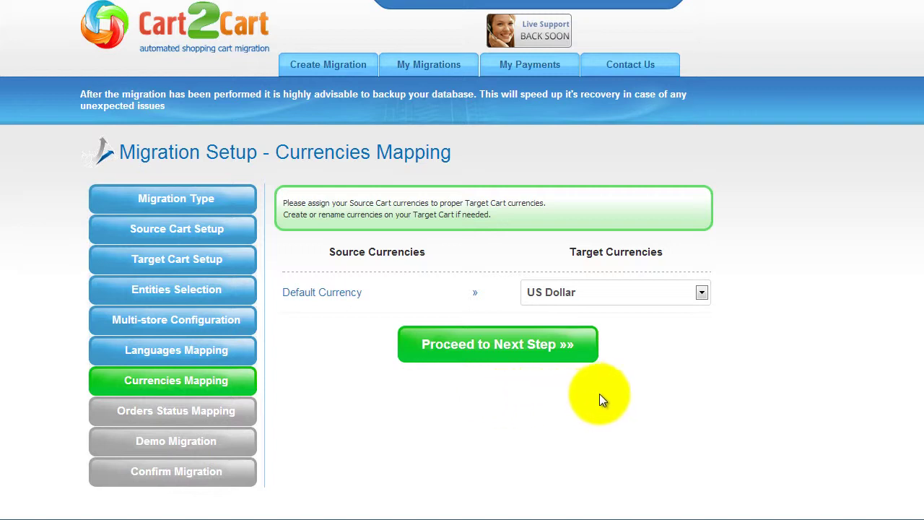
click(700, 294)
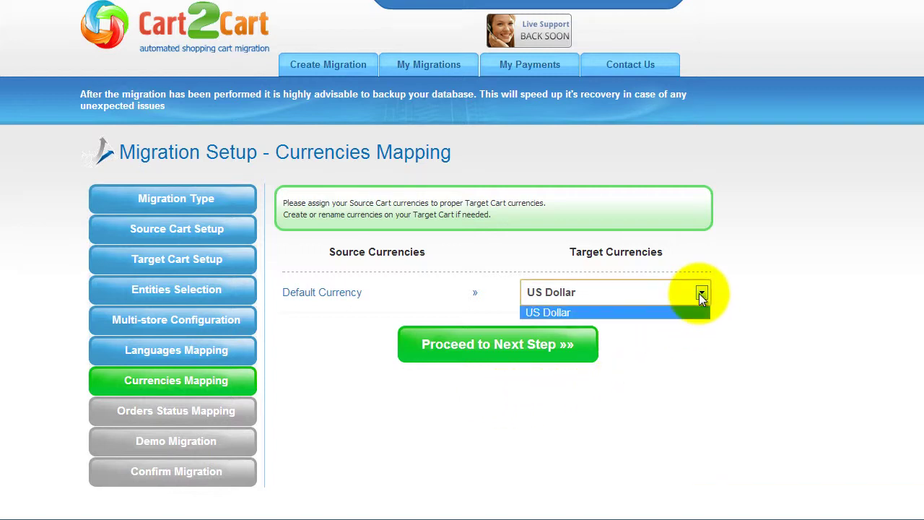
click(698, 310)
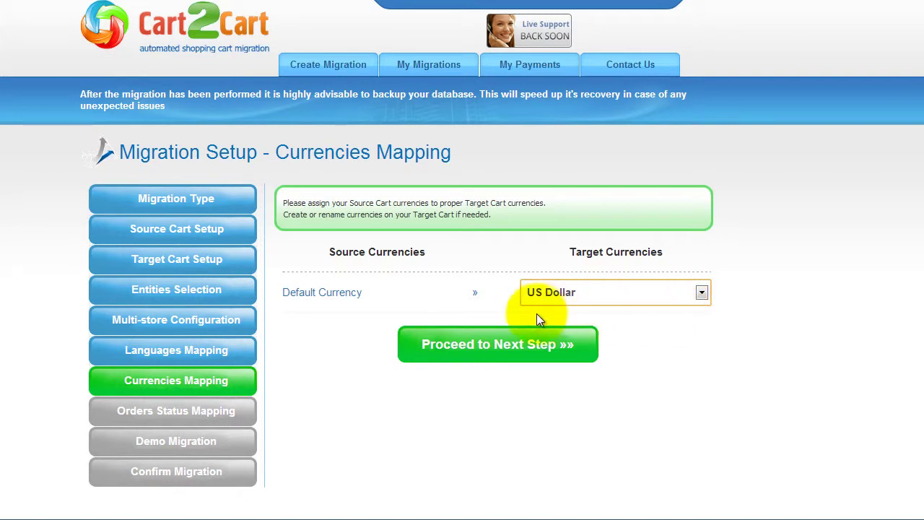
click(495, 341)
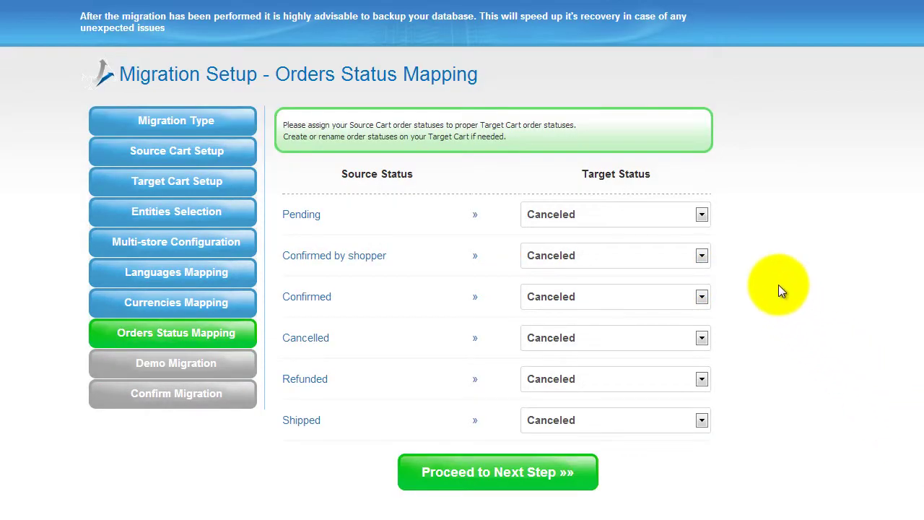
- Map order statuses: Pending to Pending, Confirmed by shopper to Closed, Confirmed to Complete
click(702, 215)
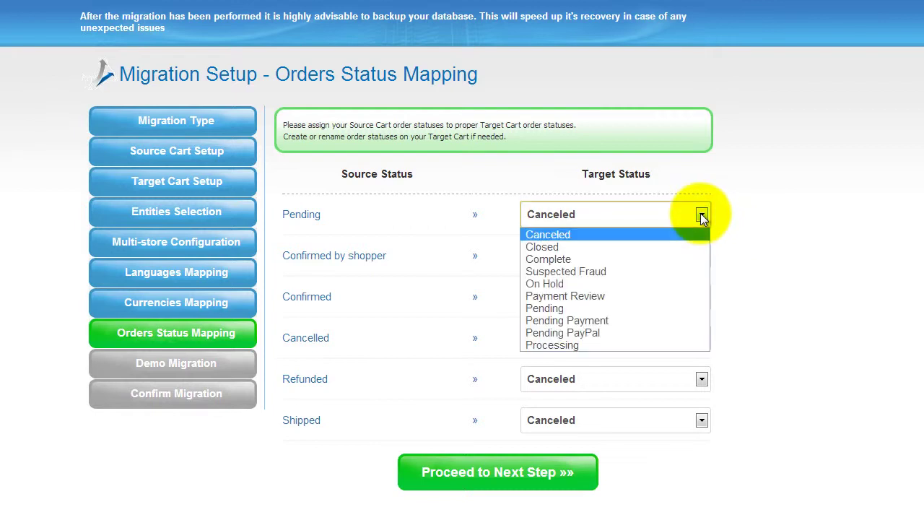
click(682, 307)
click(702, 256)
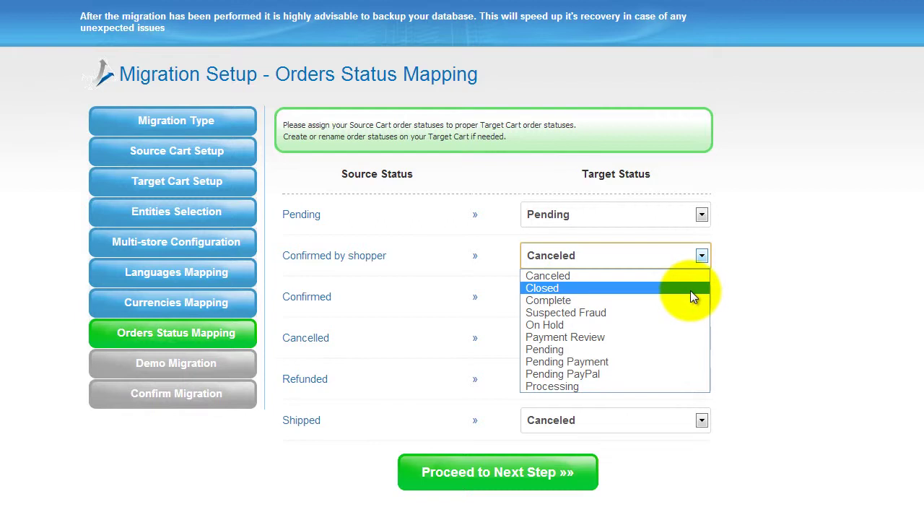
click(691, 289)
click(701, 297)
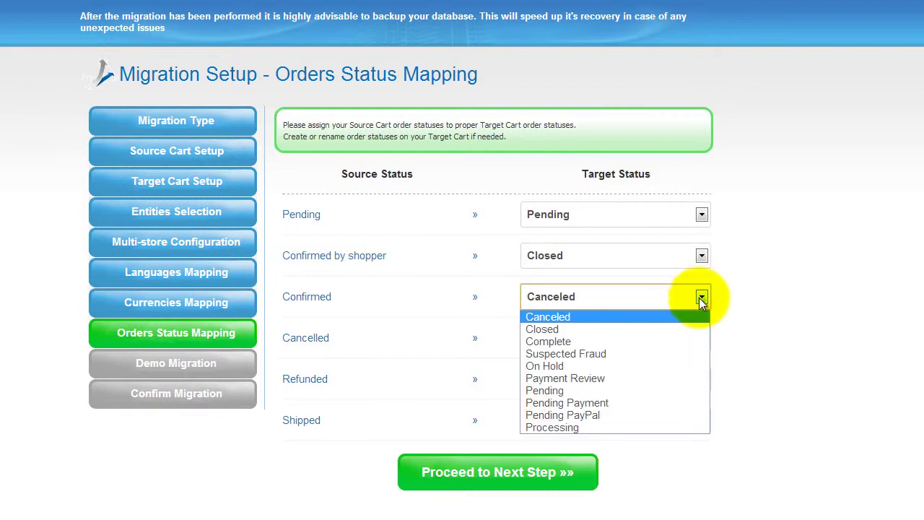
click(689, 340)
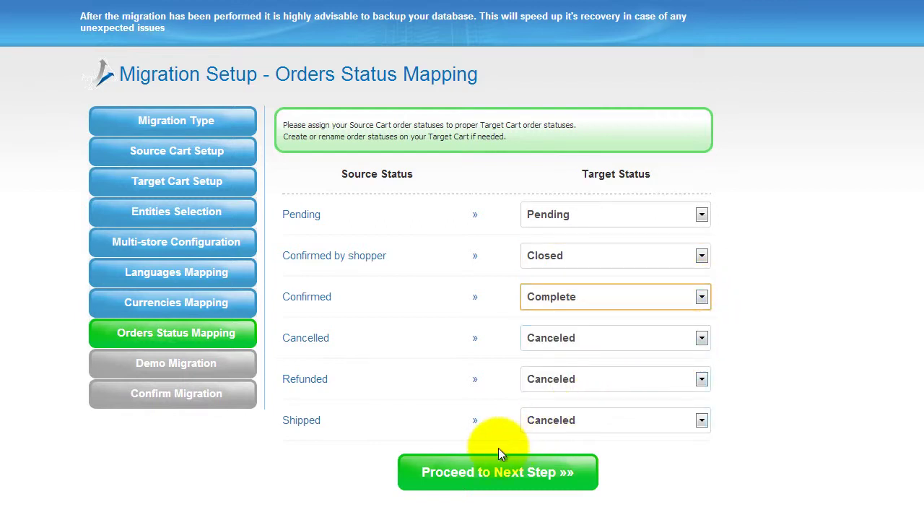
click(478, 467)
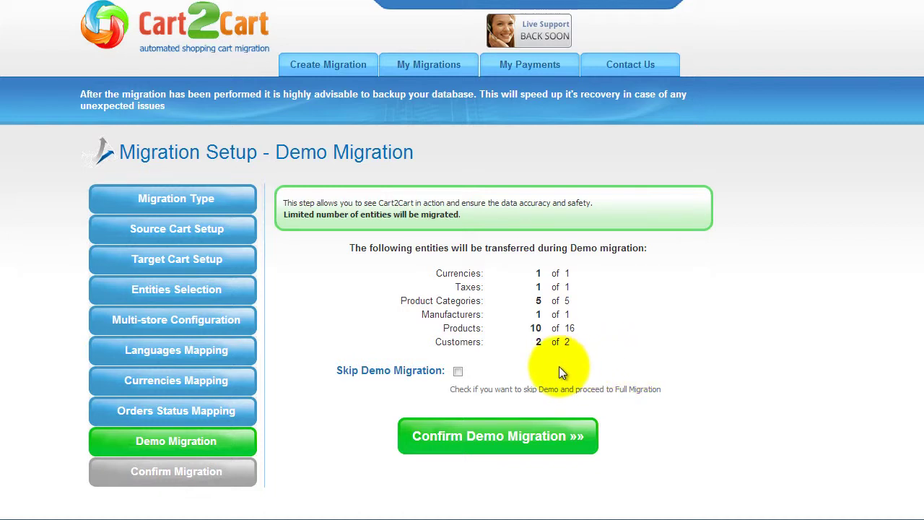
- Run the demo migration, leaving Skip Demo Migration unchecked
click(458, 371)
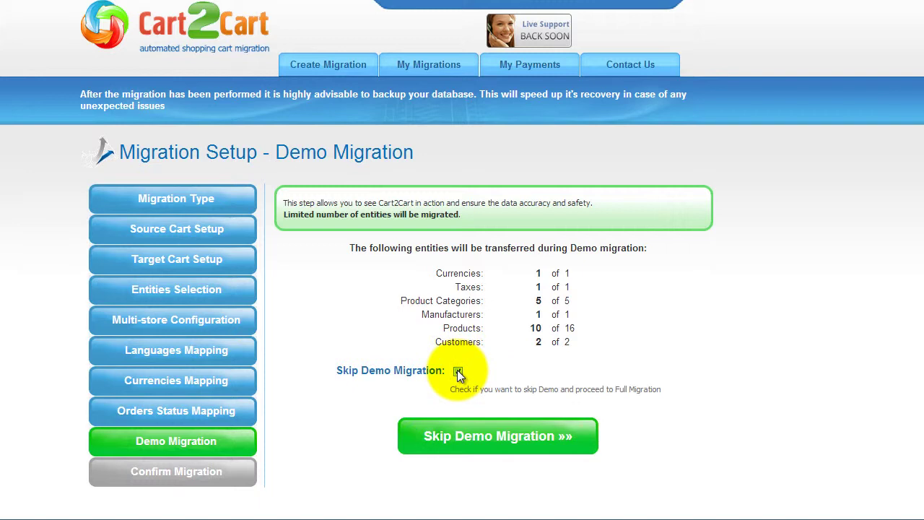
click(458, 370)
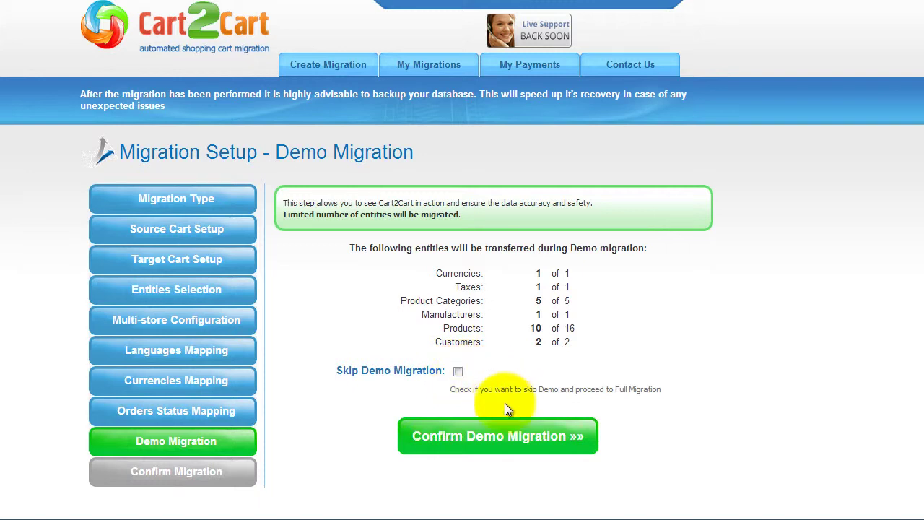
click(496, 436)
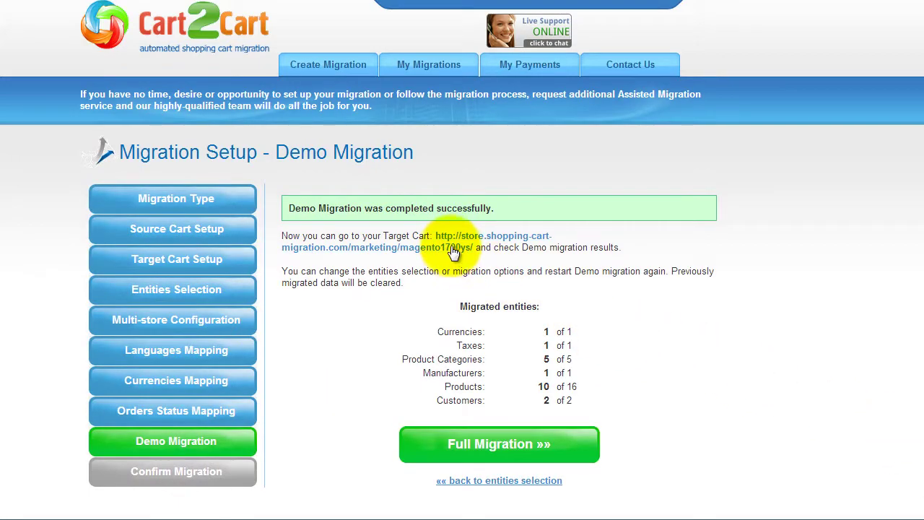
- Check the Garden Tools category on the Magento storefront, then move on to the full migration
click(404, 232)
click(107, 94)
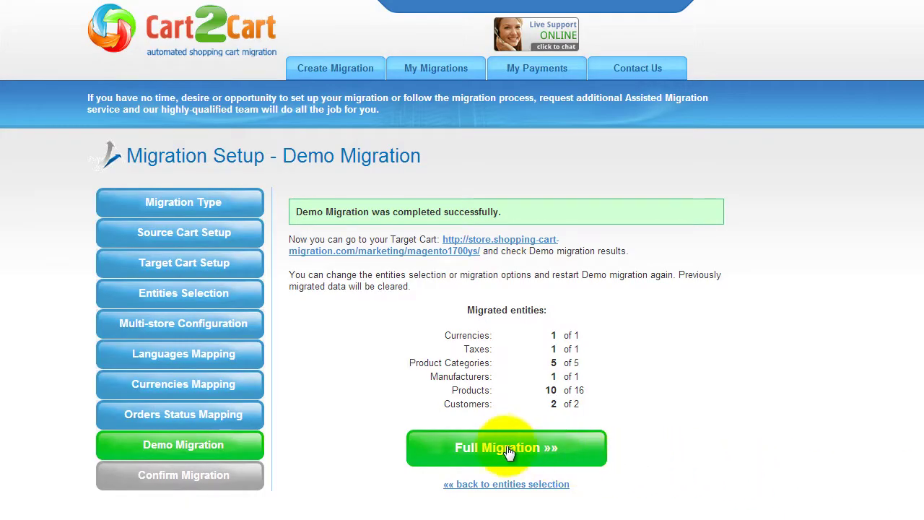
click(501, 442)
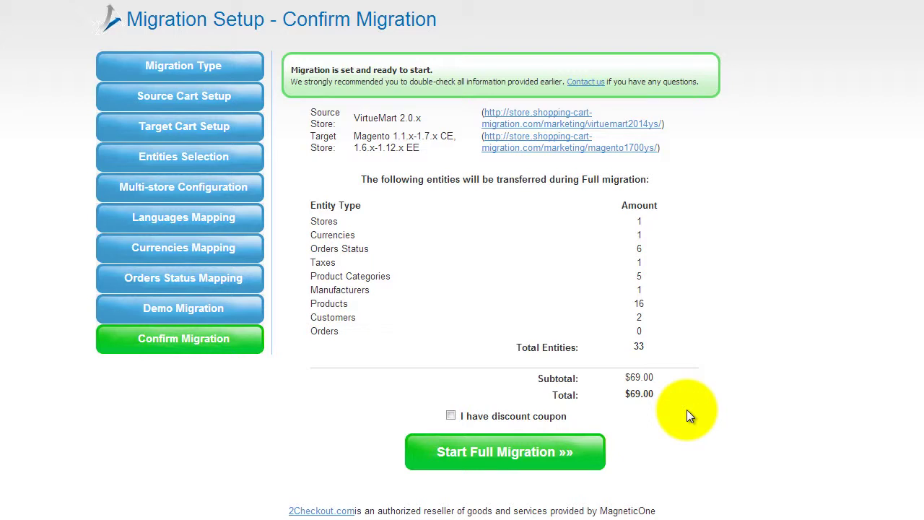
- Leave the discount coupon option off and launch the full migration of 33 entities
click(450, 415)
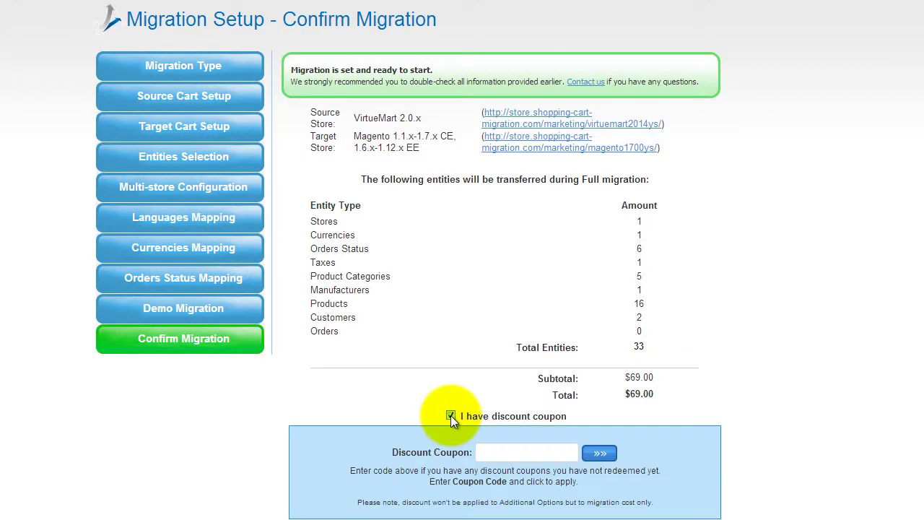
click(451, 416)
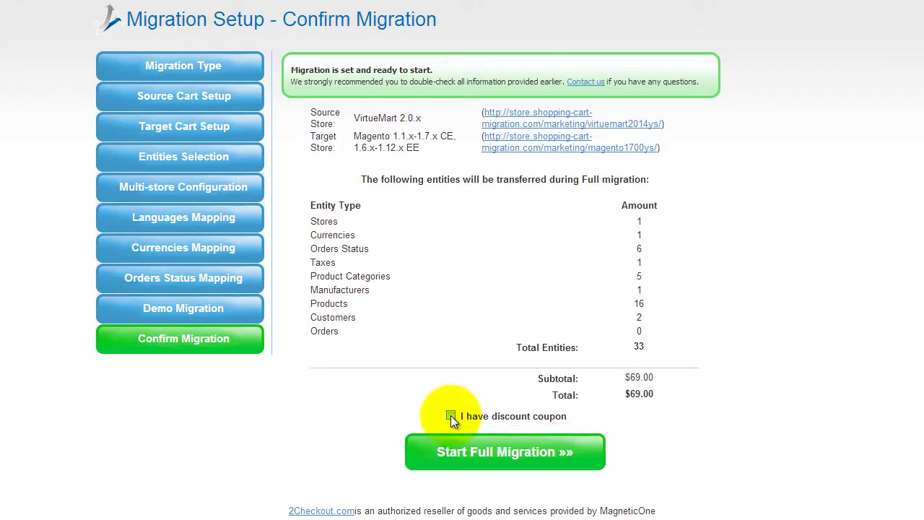
click(497, 448)
scroll(498, 442, down, 5)
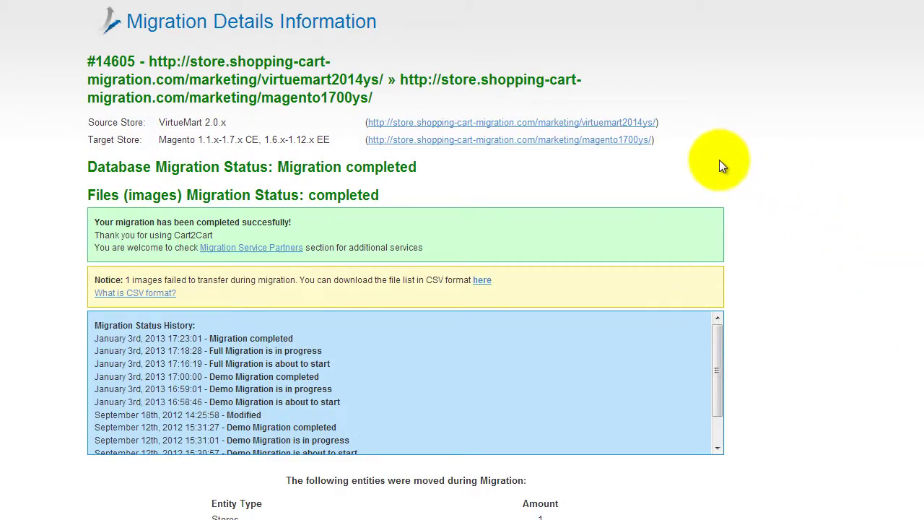
- Open the Magento storefront's Garden Tools category and confirm its 6 items, including Metal, Wooden and Plastic Ladders
click(622, 144)
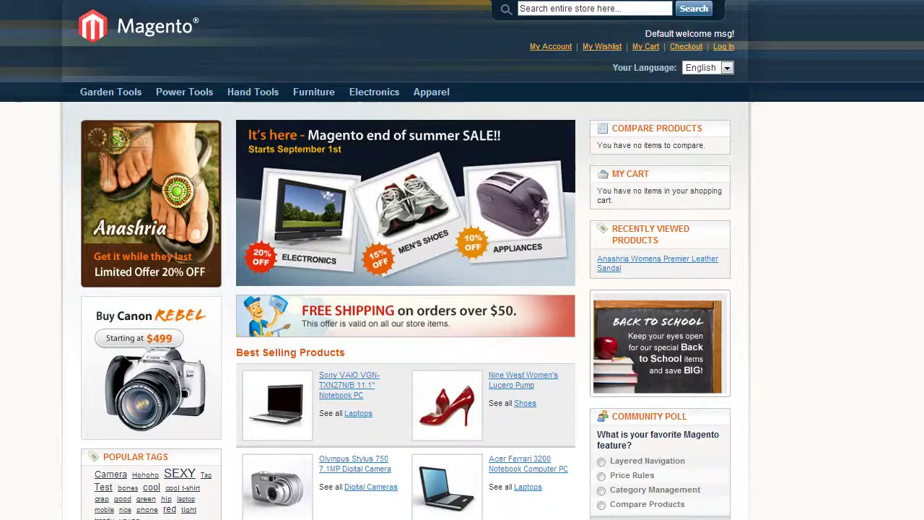
click(88, 92)
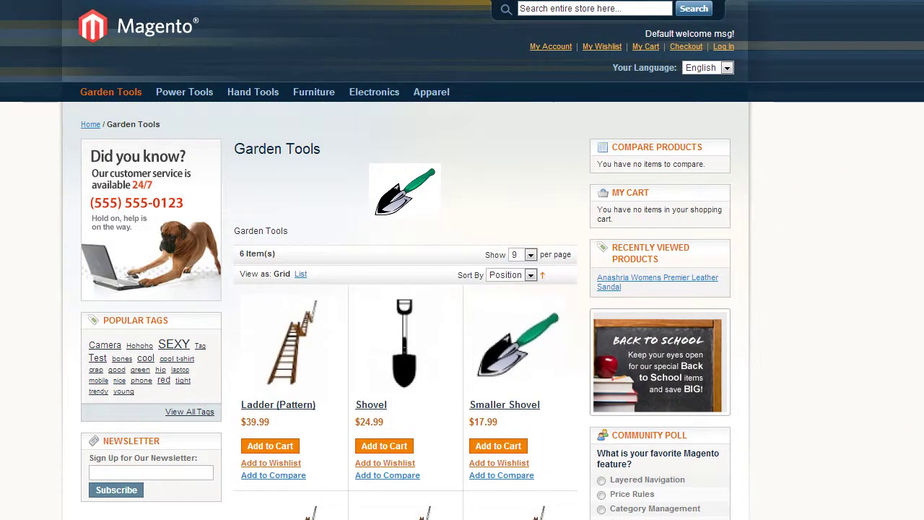
scroll(611, 200, down, 3)
scroll(462, 260, down, 5)
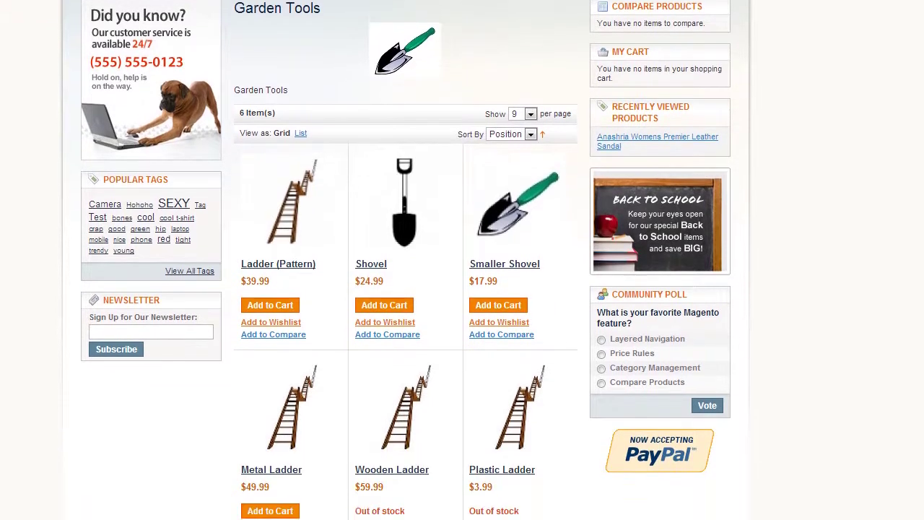